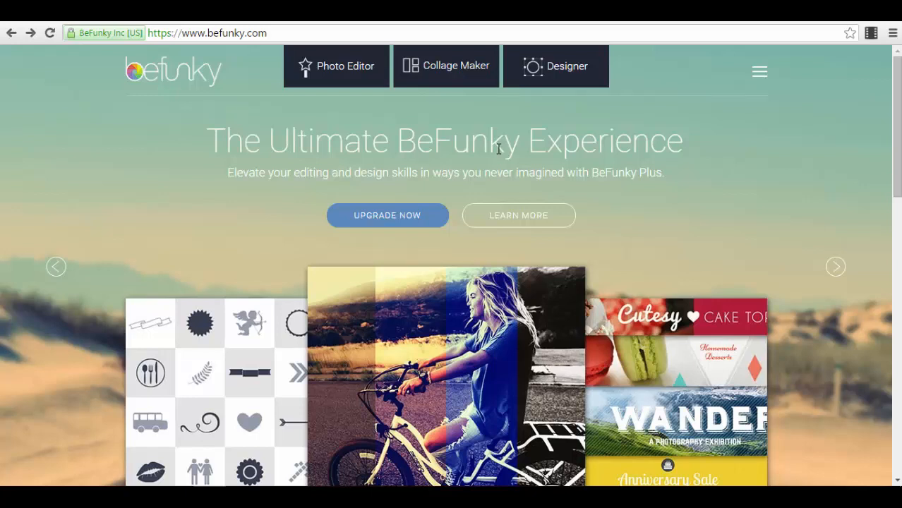
Step: Start a new collage, place the sample photo of the man in the green striped hat in the first cell, and auto-fill the remaining cells
left_click(443, 81)
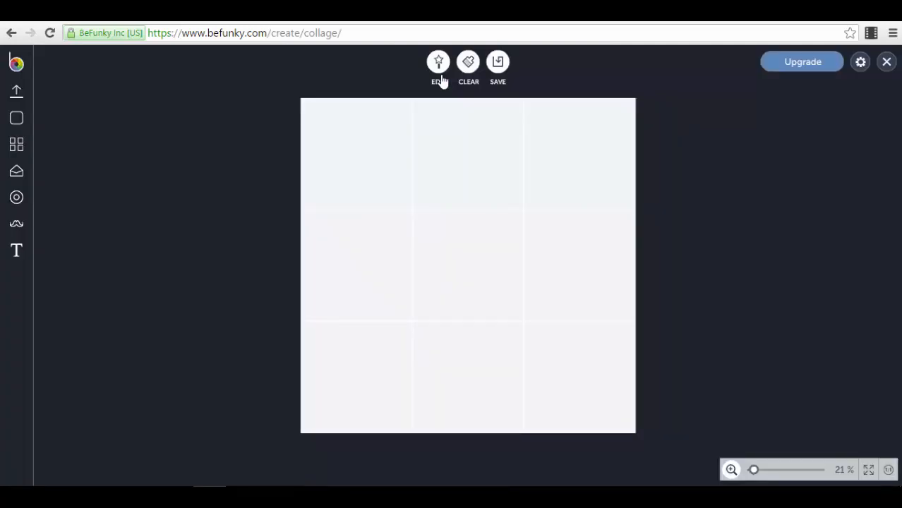
left_click(22, 97)
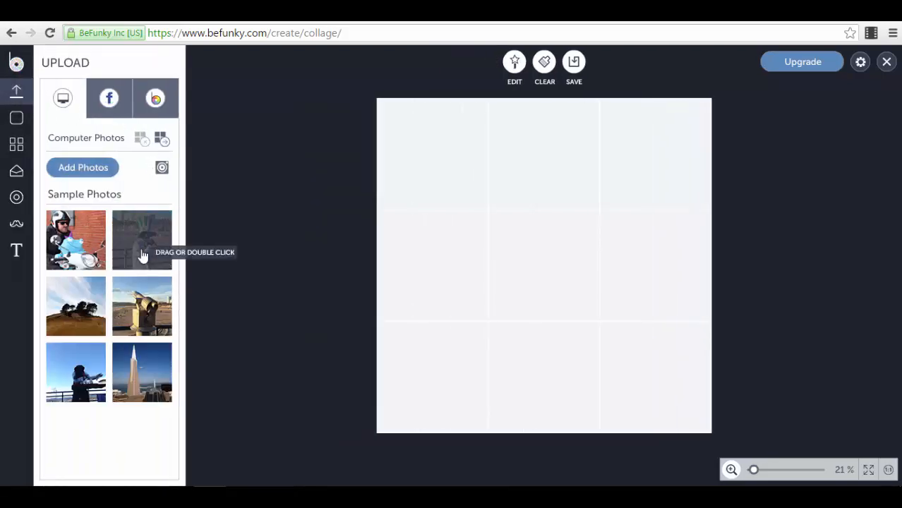
left_click_drag(142, 256, 452, 155)
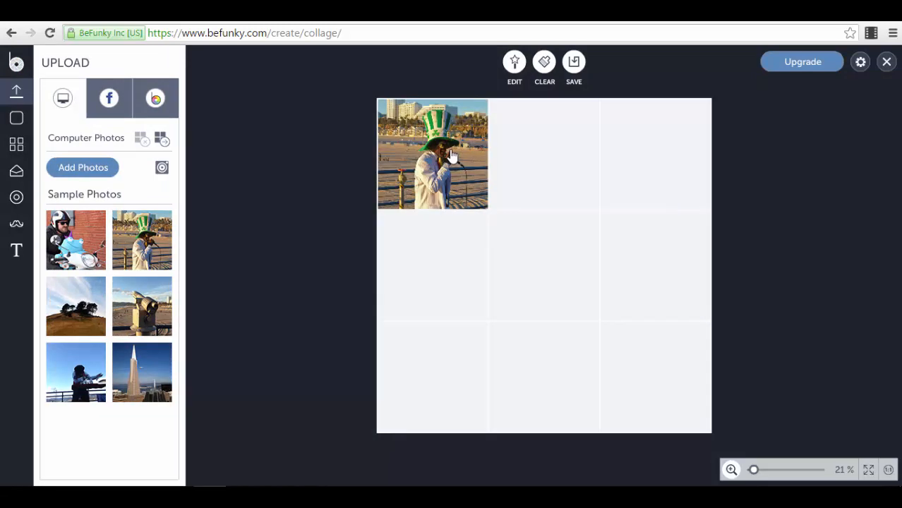
left_click(161, 143)
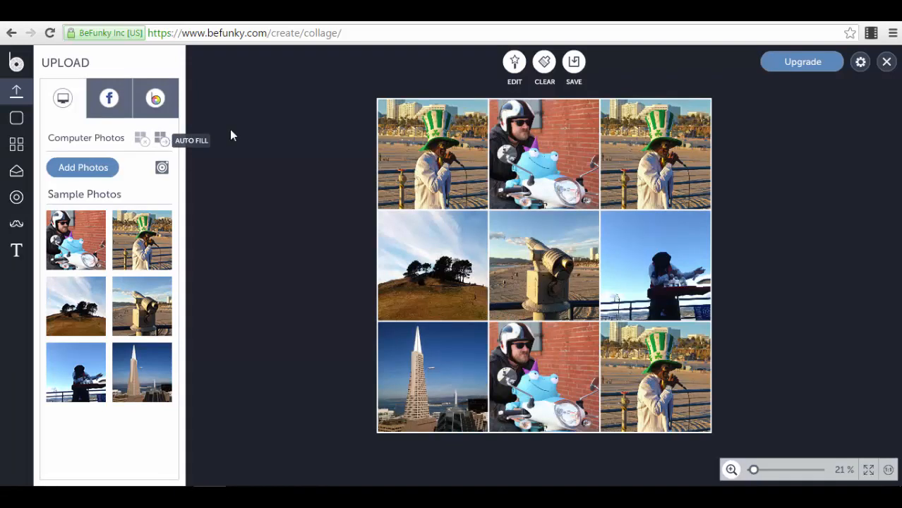
Step: Reposition the telescope photo inside the collage's centre cell and rotate it clockwise onto its side
left_click_drag(563, 224, 556, 265)
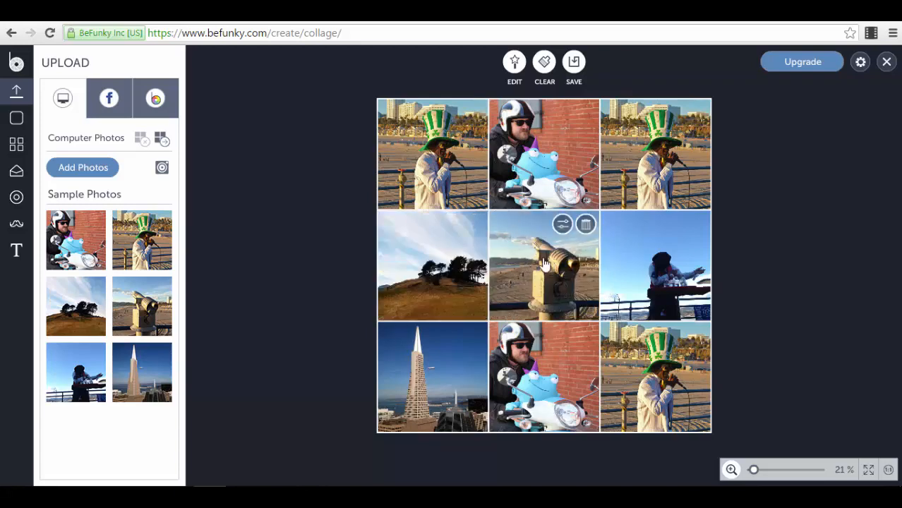
left_click(563, 224)
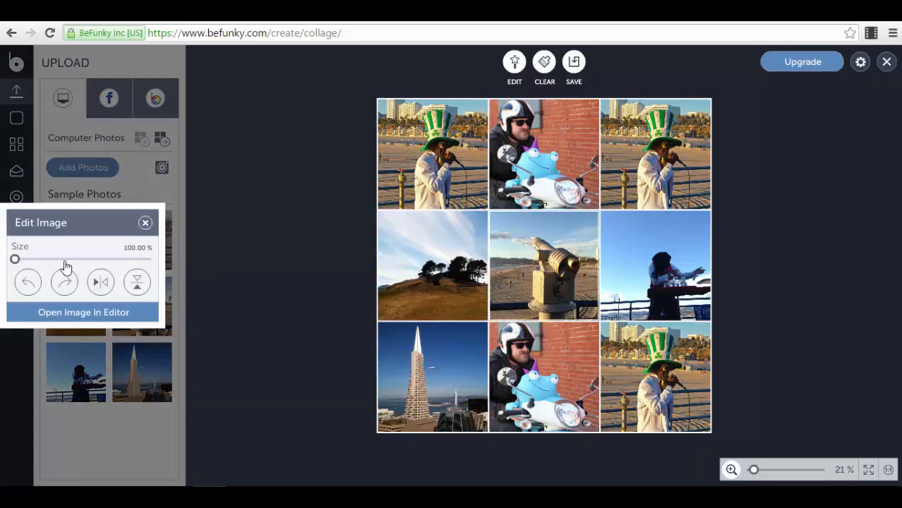
mouse_move(15, 259)
left_mouse_down()
mouse_move(61, 260)
mouse_move(14, 260)
left_mouse_up()
left_click(65, 286)
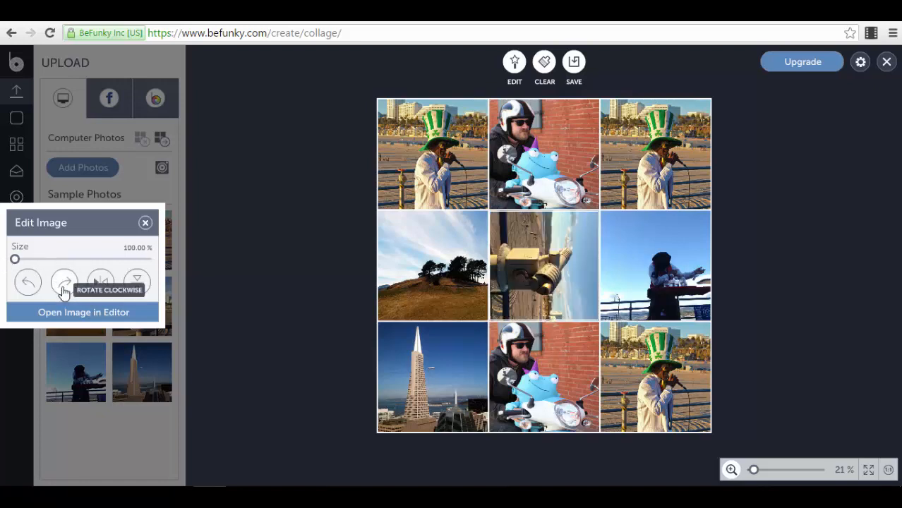
left_click(65, 286)
left_click(65, 286)
Step: Flip the centre telescope photo horizontally and vertically
left_click(101, 283)
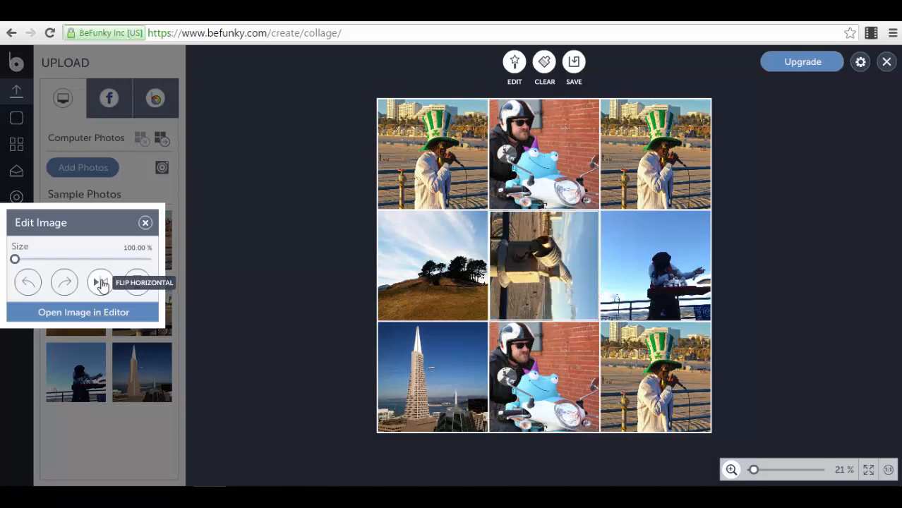
left_click(101, 283)
left_click(101, 282)
left_click(138, 290)
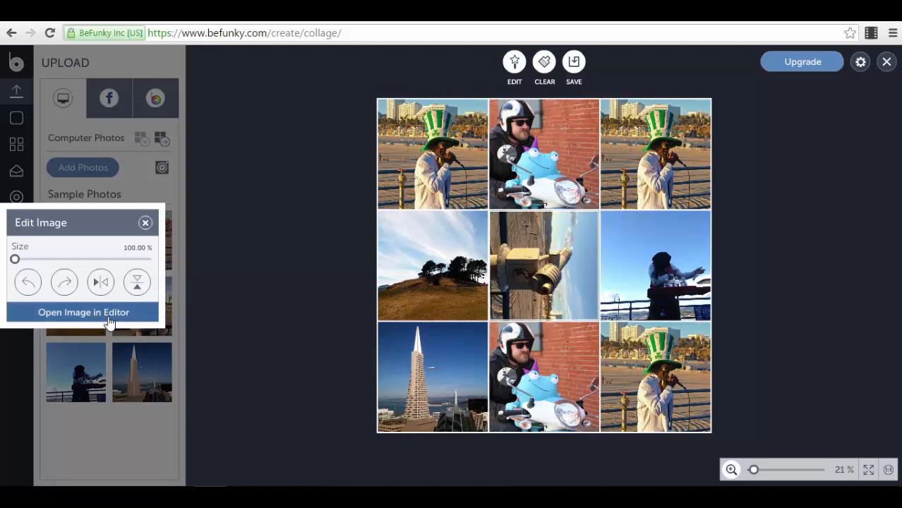
Step: Try Auto Enhance on the telescope photo in the photo editor, and return to the collage
left_click(108, 318)
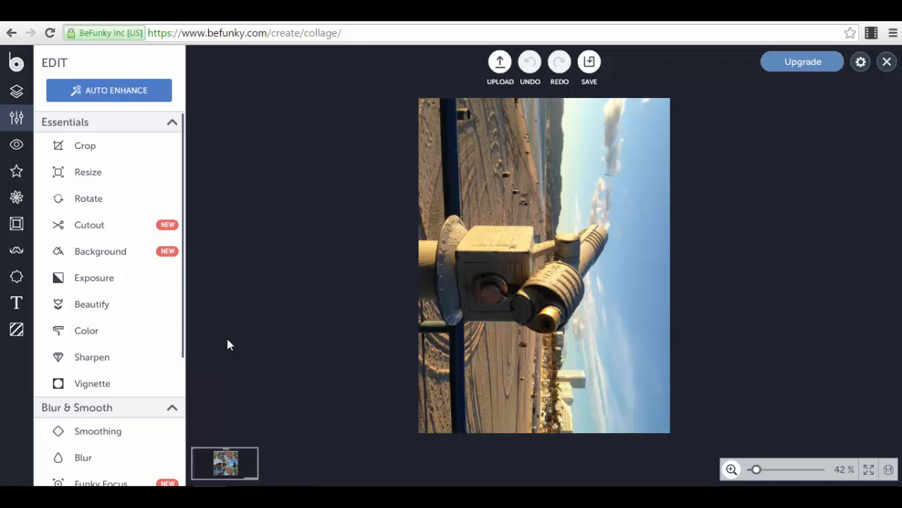
left_click(97, 89)
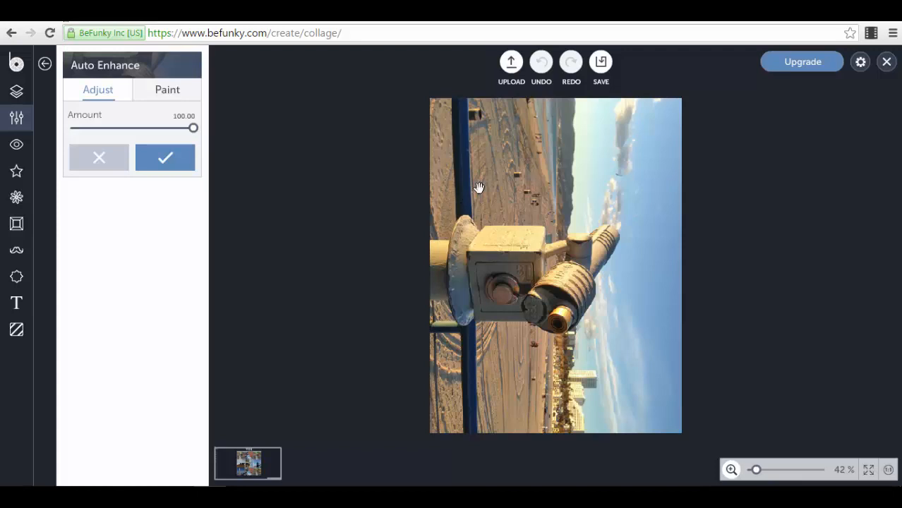
left_click(600, 62)
left_click(887, 62)
left_click(427, 295)
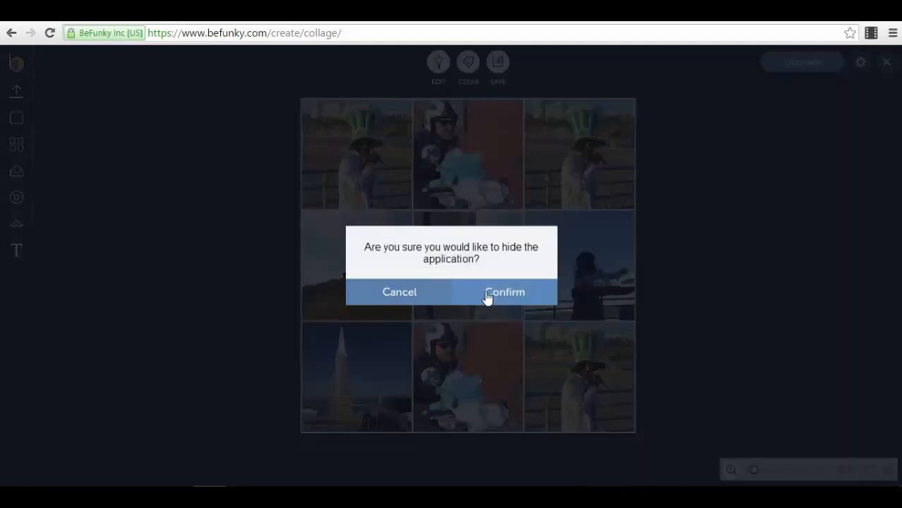
left_click(417, 298)
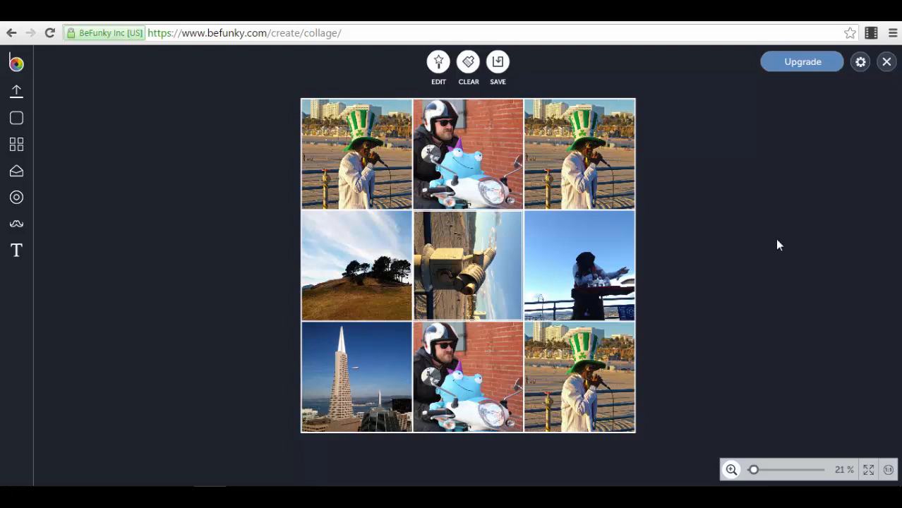
Step: Resize the collage cells by widening the first column and making the first row taller
mouse_move(395, 206)
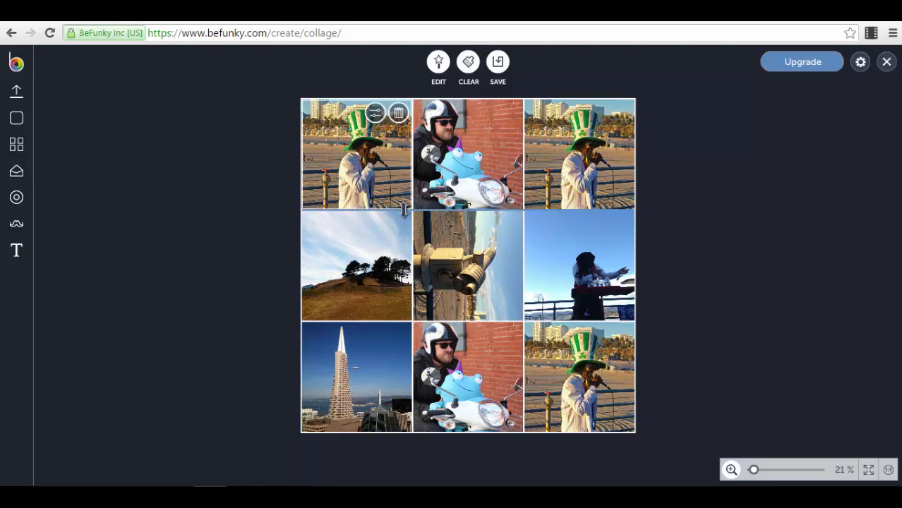
mouse_move(405, 210)
left_mouse_down()
mouse_move(413, 293)
mouse_move(413, 224)
left_mouse_up()
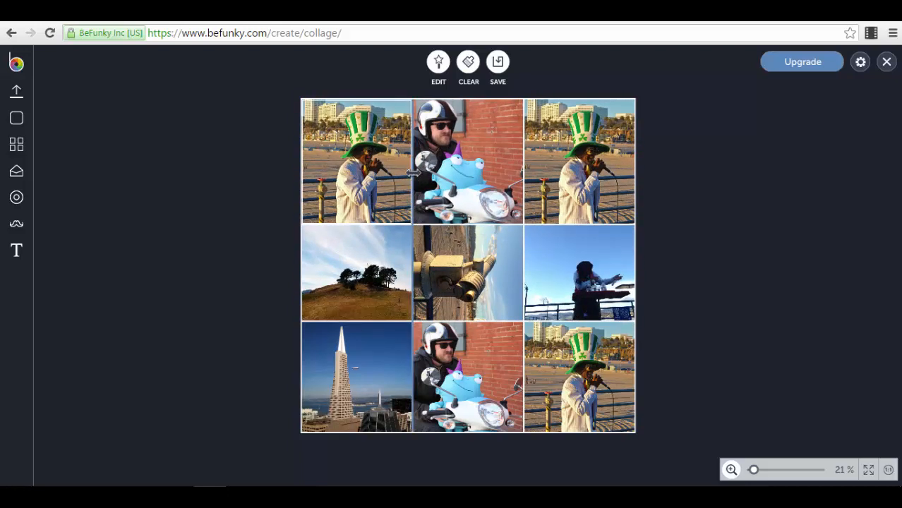
left_click_drag(413, 181, 467, 185)
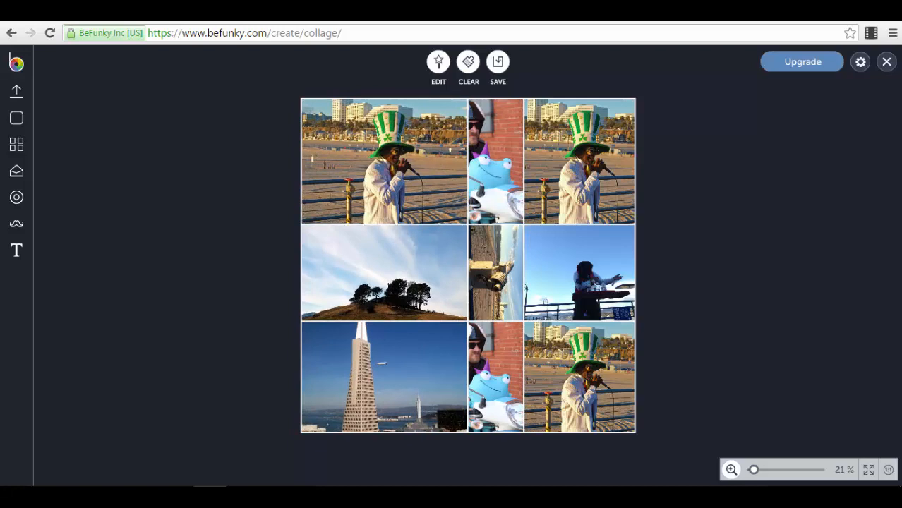
mouse_move(396, 225)
left_mouse_down()
mouse_move(395, 275)
mouse_move(396, 211)
left_mouse_up()
left_click_drag(467, 164, 416, 164)
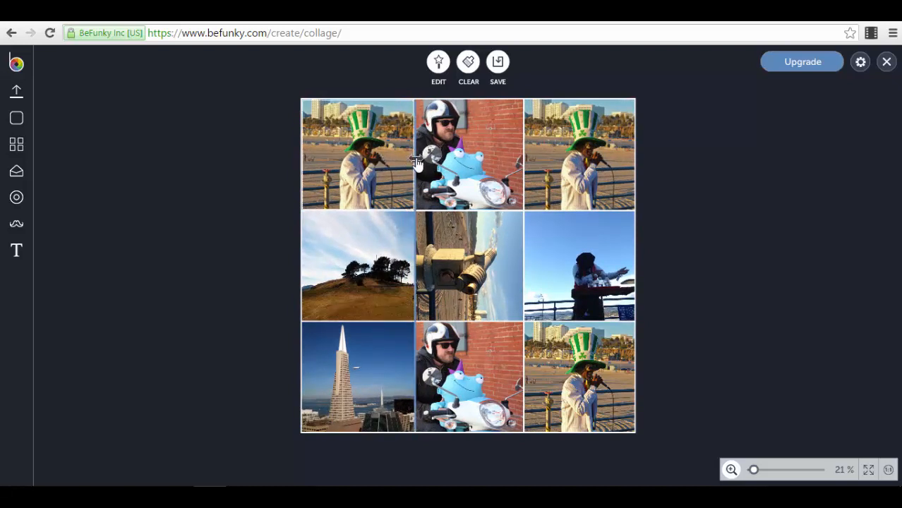
left_click_drag(417, 162, 449, 168)
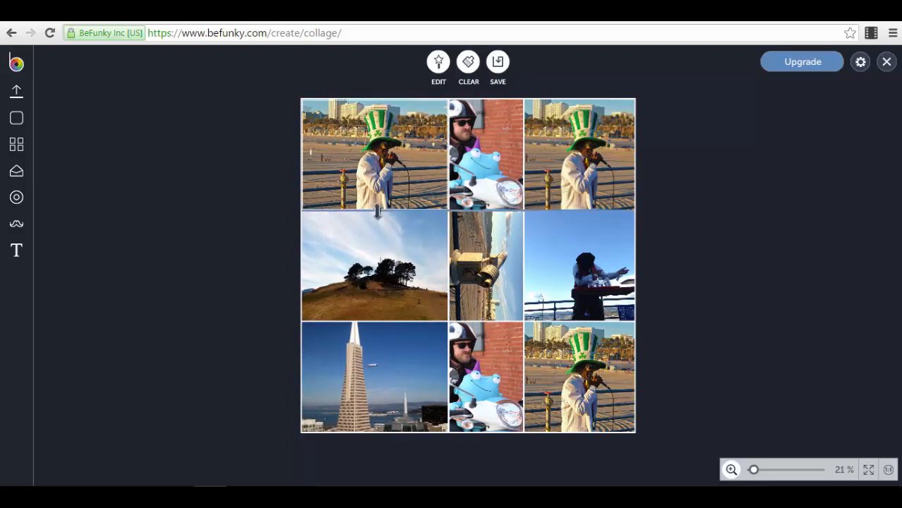
left_click_drag(378, 212, 390, 231)
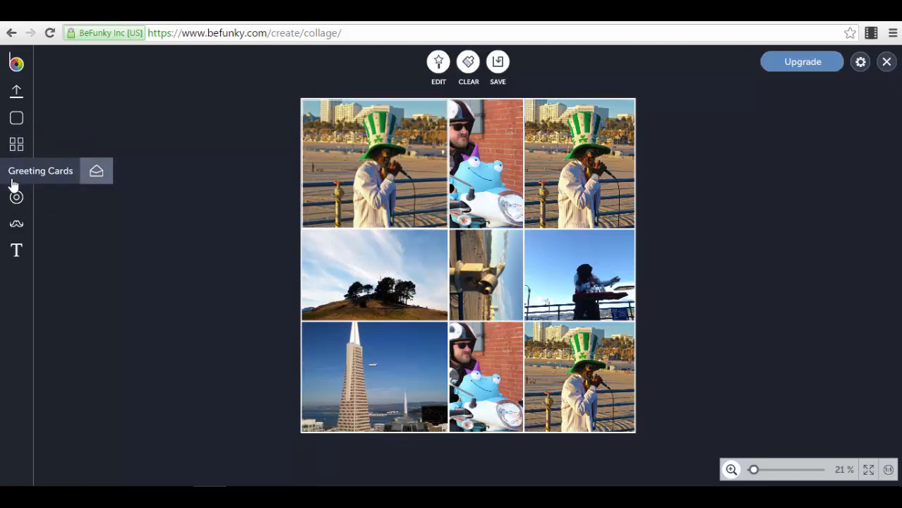
Step: Apply the free six-photo grid template with two large and four small cells to the collage
left_click(17, 144)
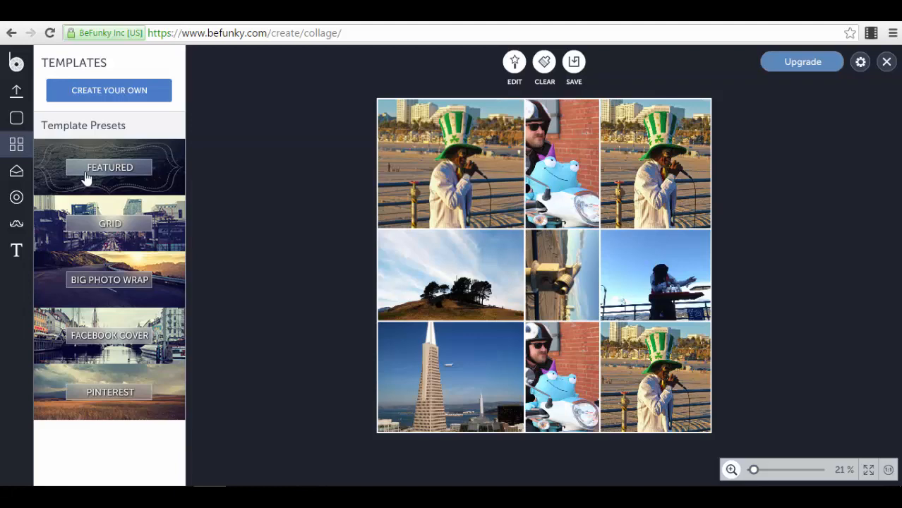
left_click(173, 240)
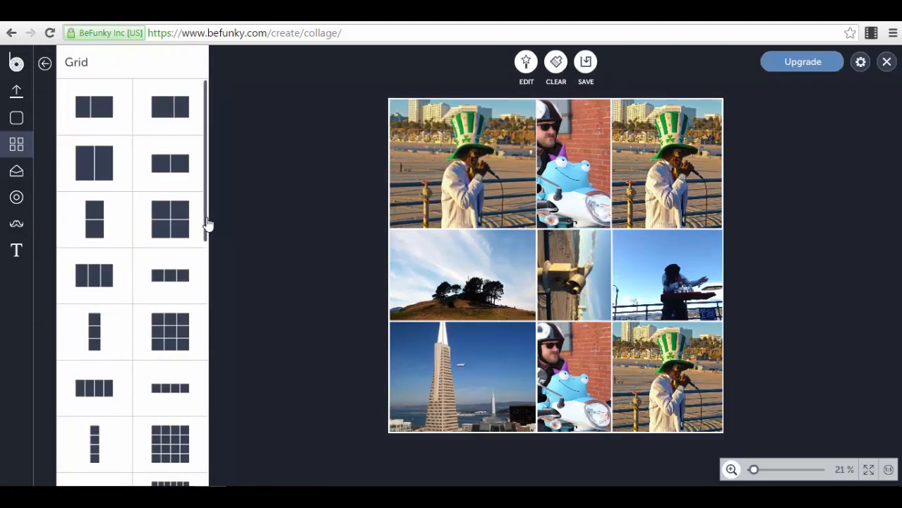
left_click_drag(208, 224, 210, 347)
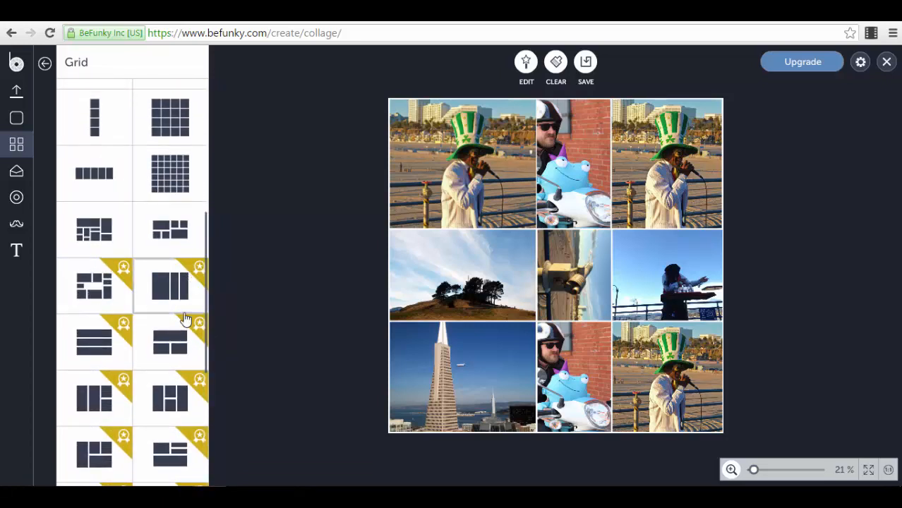
scroll(185, 320, "down", 3)
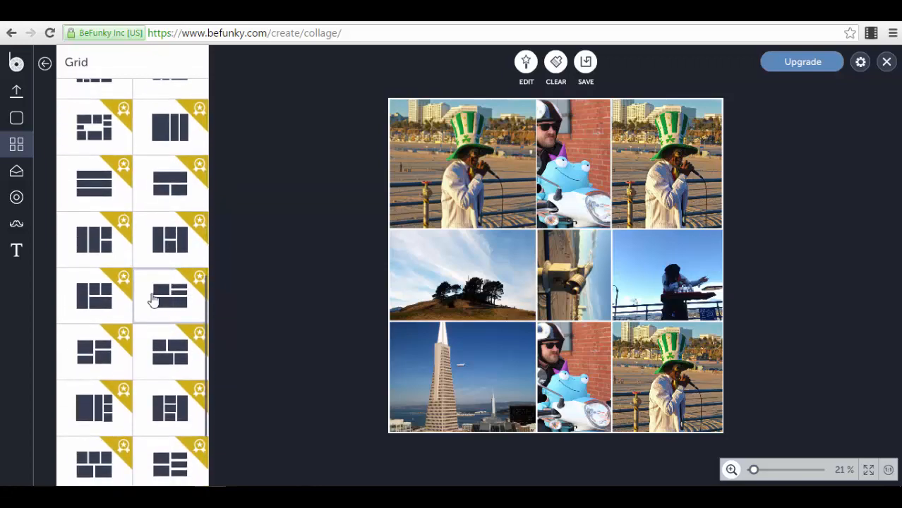
scroll(152, 300, "up", 3)
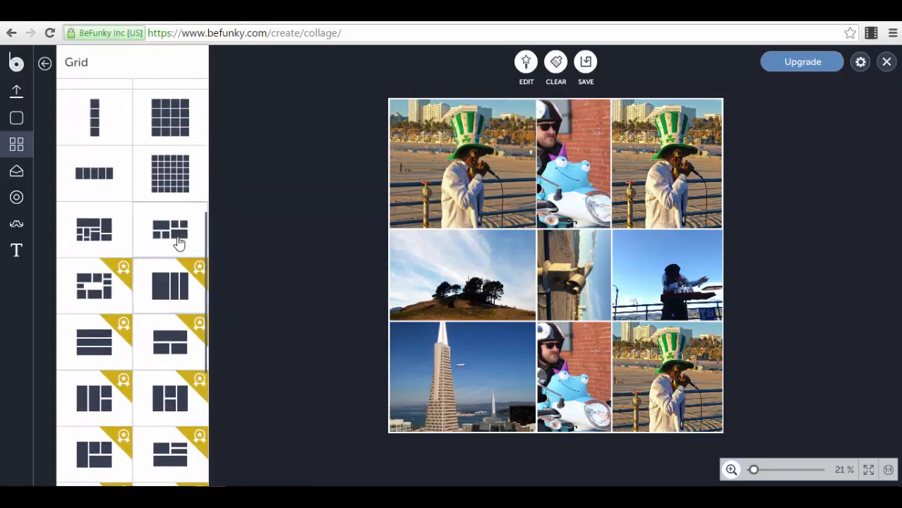
left_click(178, 233)
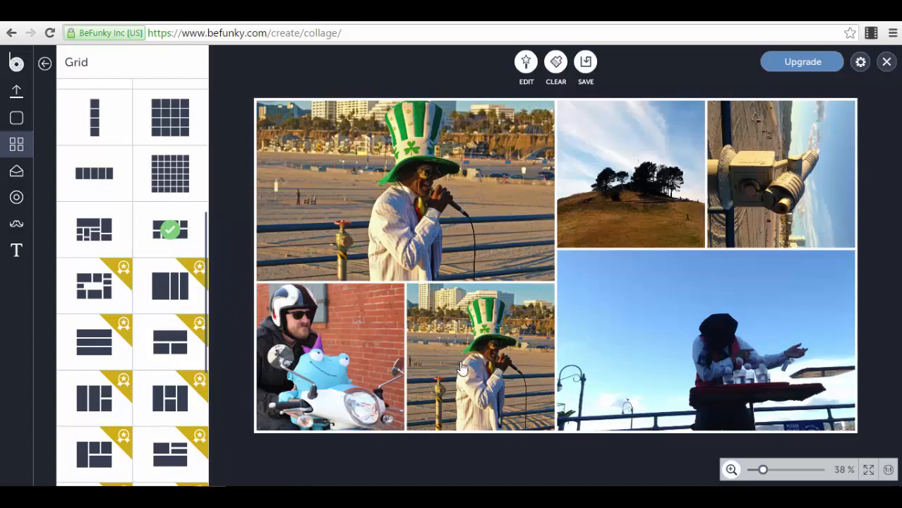
left_click(526, 62)
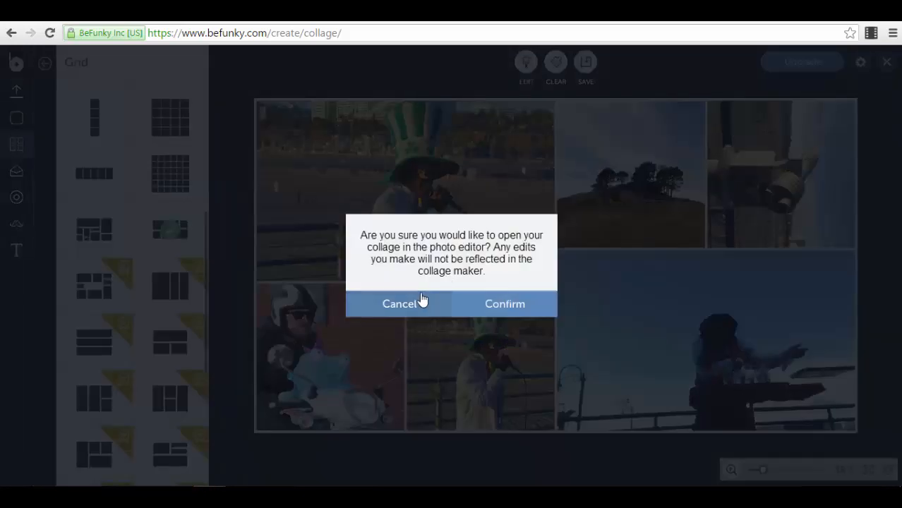
left_click(419, 305)
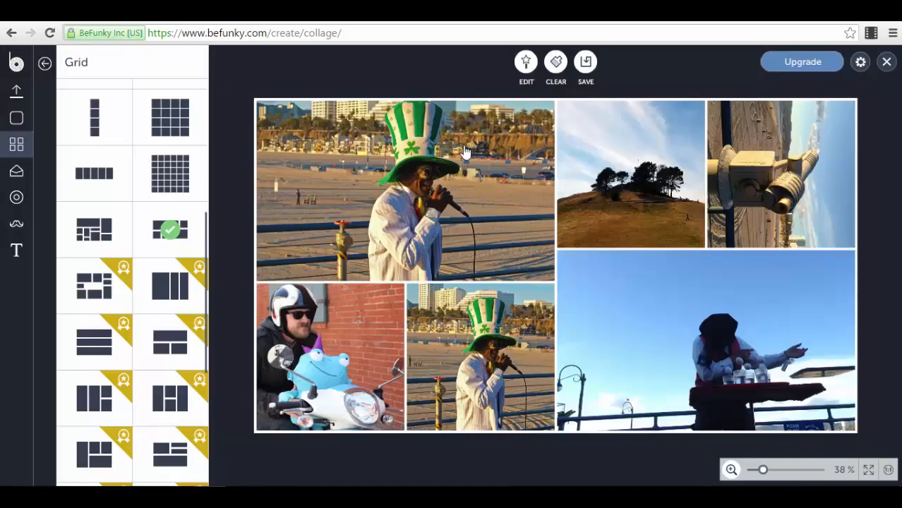
Step: Set the collage's photo spacing to 26 and its corner rounding to 0
left_click(14, 121)
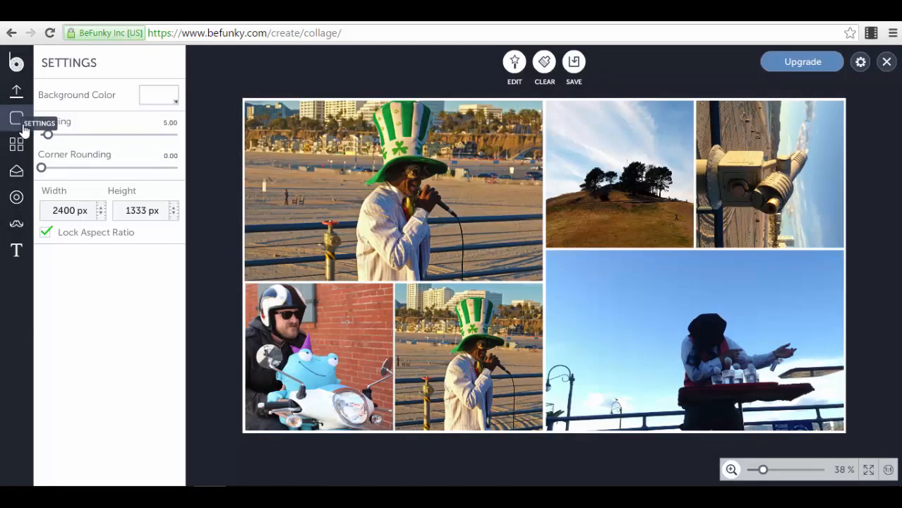
left_click_drag(49, 139, 79, 146)
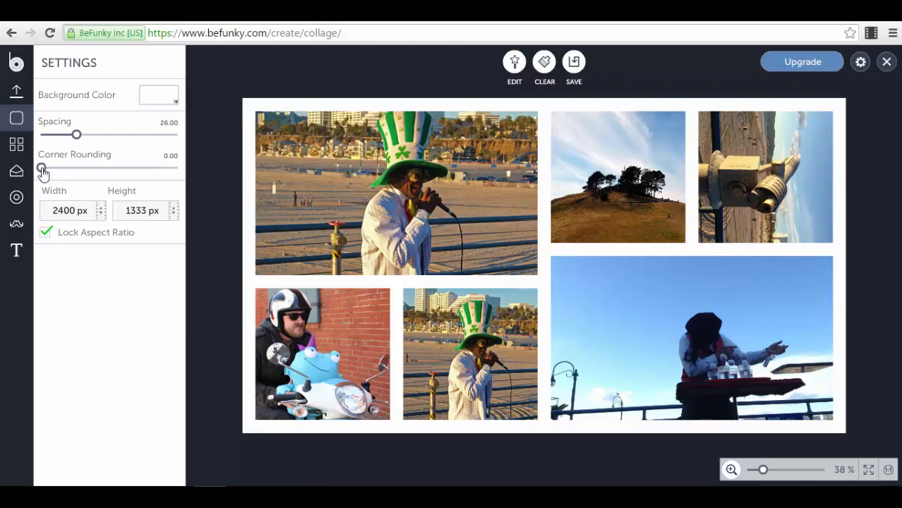
mouse_move(43, 173)
left_mouse_down()
mouse_move(85, 179)
mouse_move(65, 183)
mouse_move(89, 191)
mouse_move(40, 188)
left_mouse_up()
Step: Set the collage background color to bright red
left_click(170, 95)
left_click(318, 138)
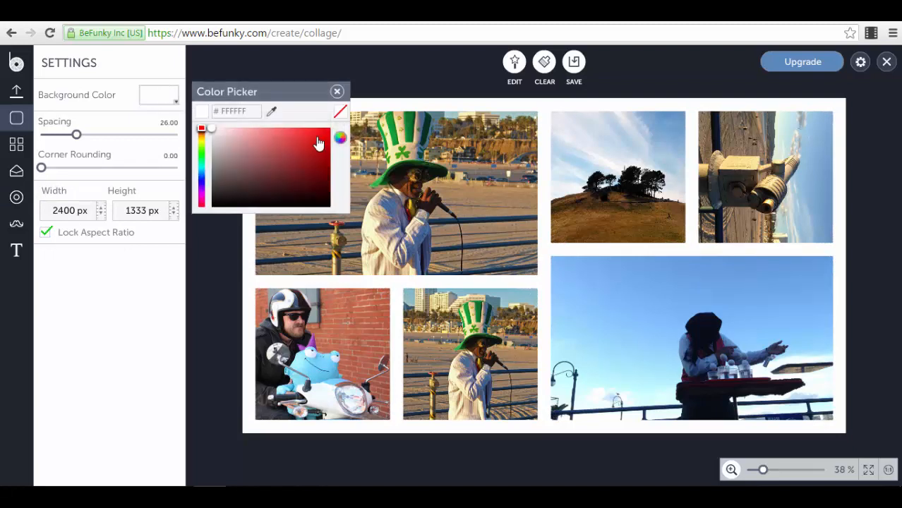
left_click(291, 49)
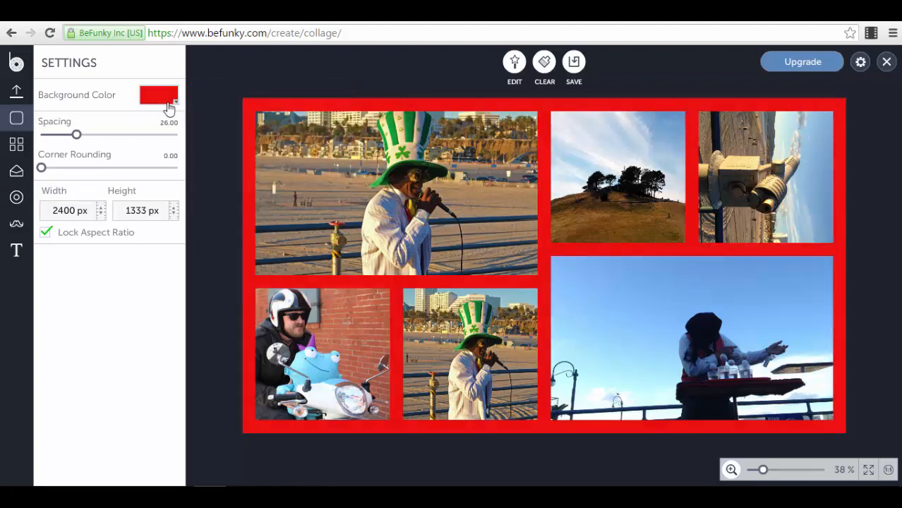
Step: Try the large-circle Polka Dots pattern as the collage background, and settle on the one with thin vertical lines of tiny dots
left_click(16, 199)
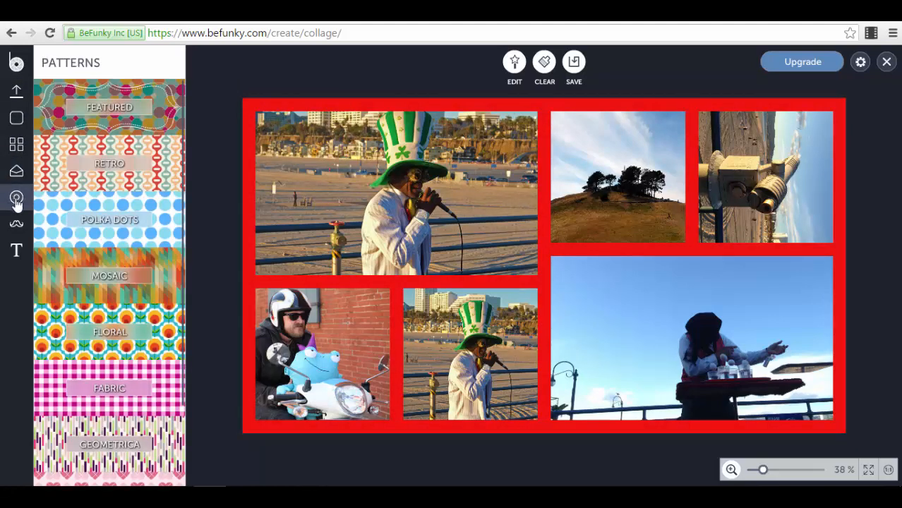
left_click(169, 219)
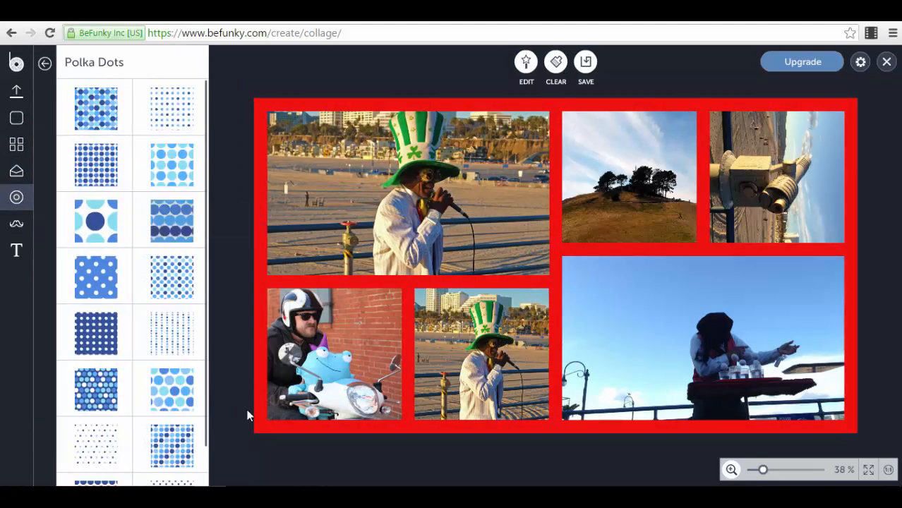
double_click(89, 224)
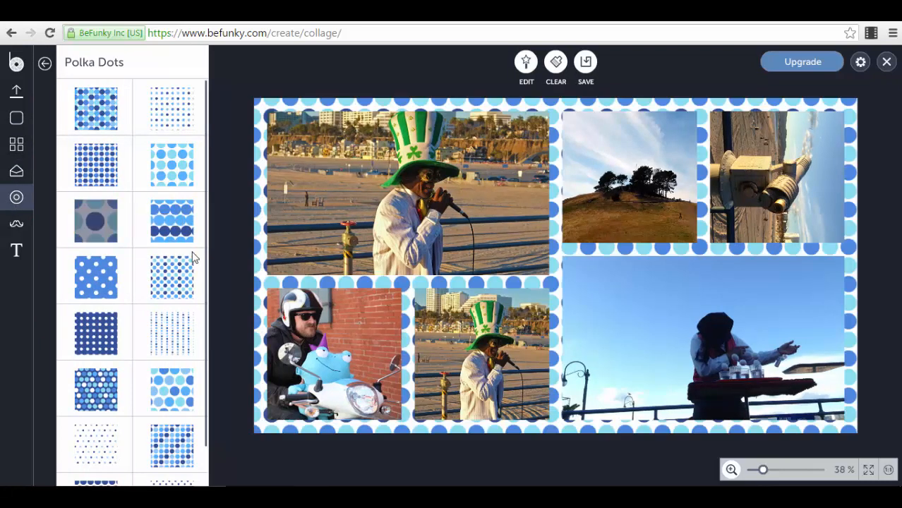
double_click(164, 342)
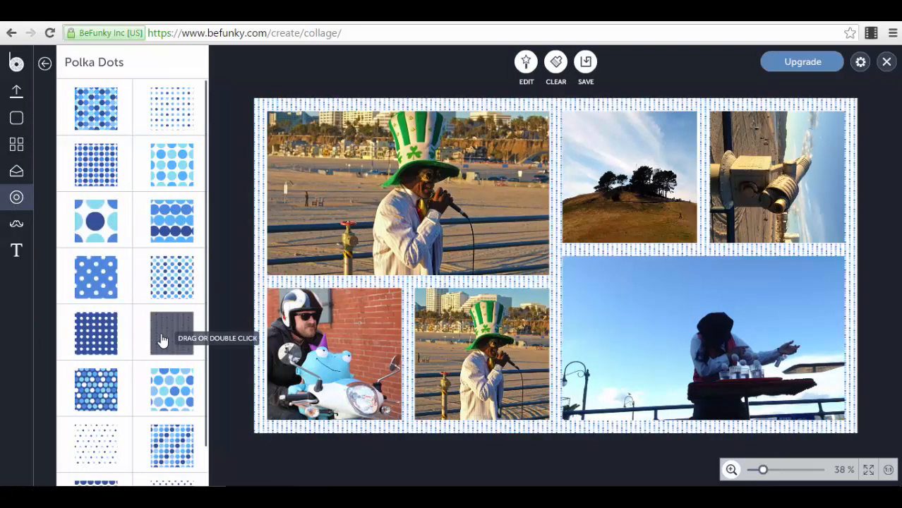
Step: Add the Happy Halloween graphic from the Halloween graphics to the middle of the collage
scroll(137, 288, "down", 1)
scroll(124, 266, "up", 1)
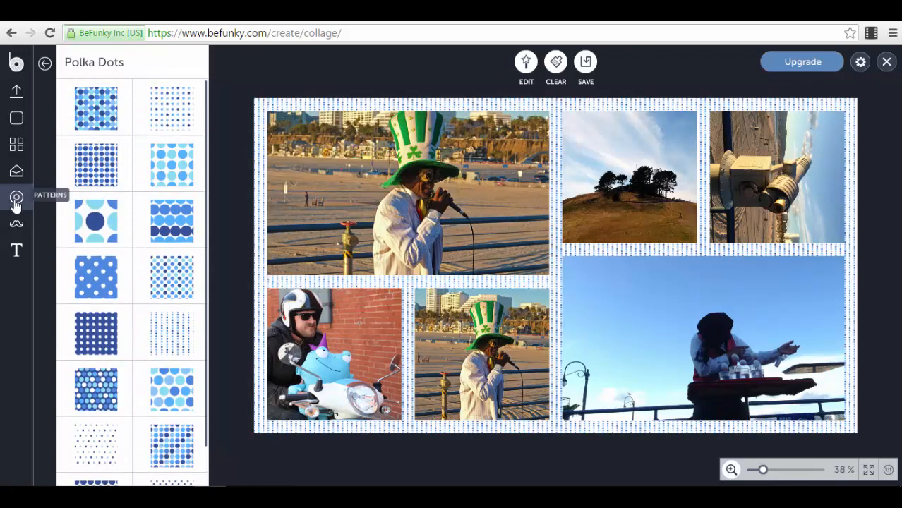
left_click(16, 224)
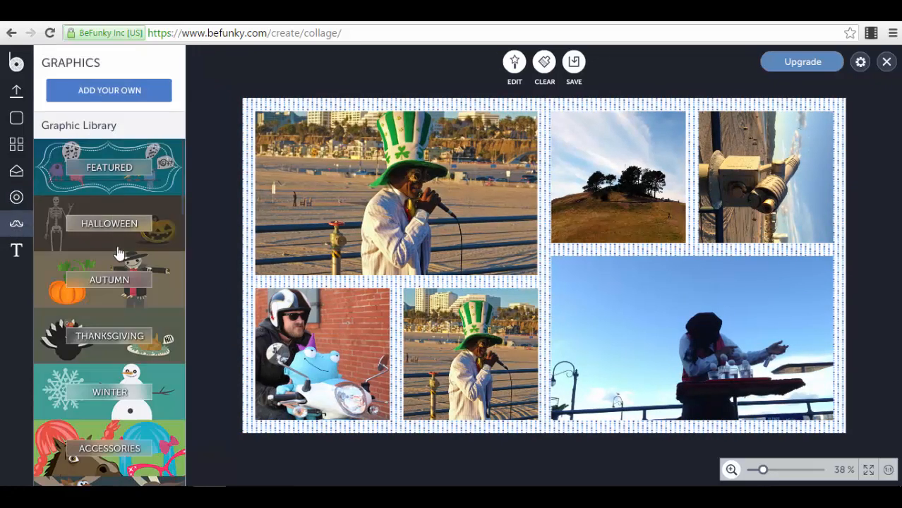
left_click(170, 247)
left_click(175, 229)
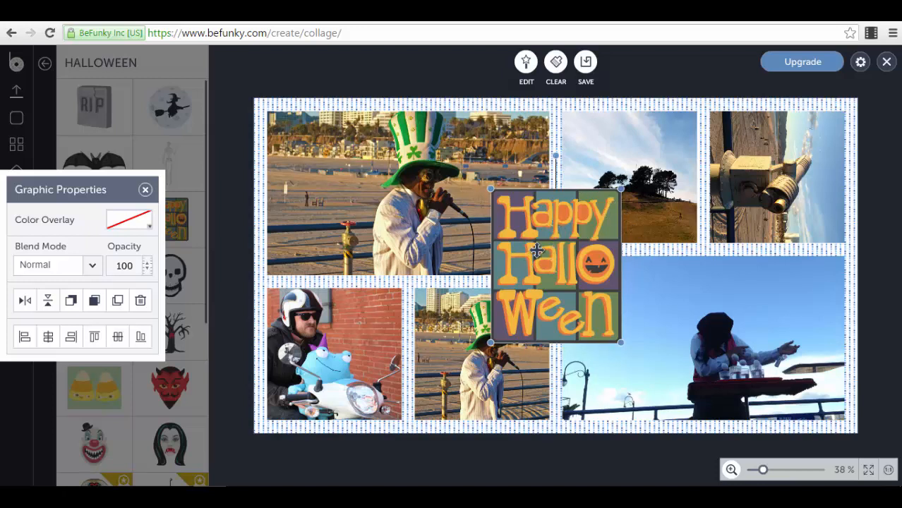
left_click_drag(531, 252, 538, 250)
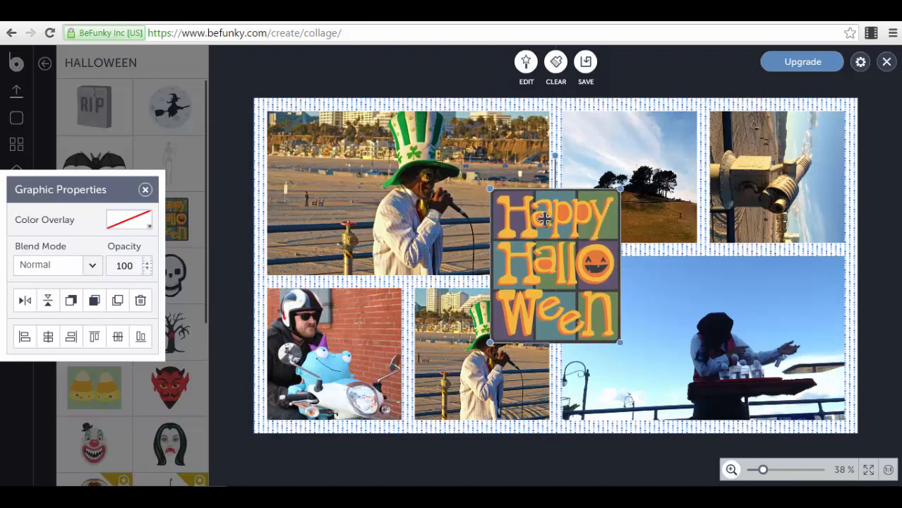
left_click(237, 73)
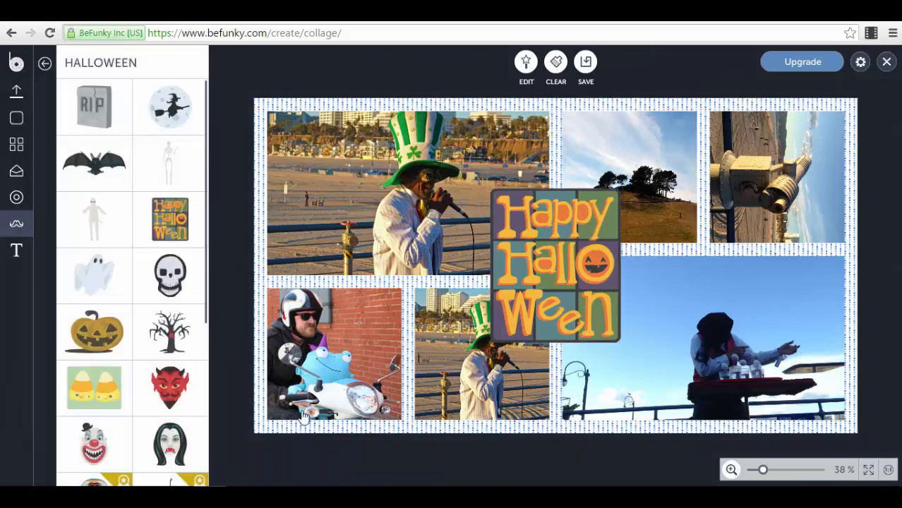
Step: Add a text using the Lucky preset and place it below the Happy Halloween graphic
left_click(14, 251)
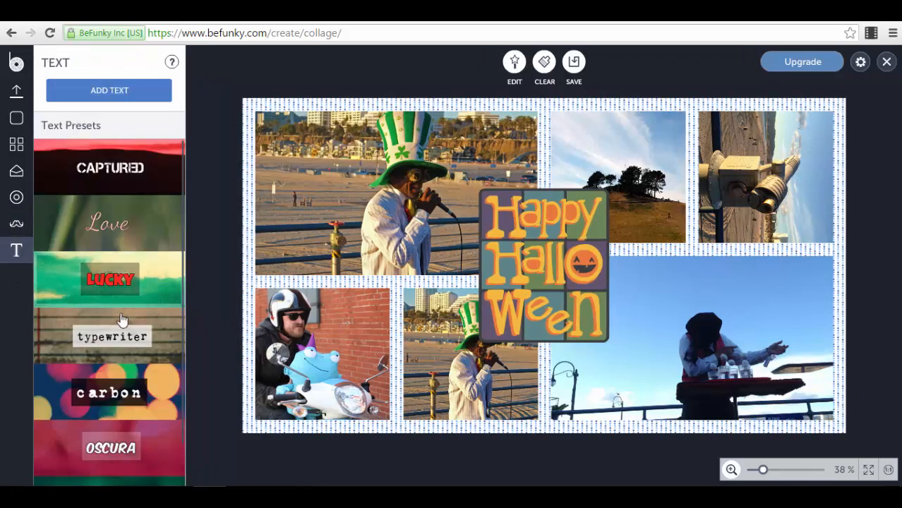
scroll(120, 323, "down", 1)
left_click(161, 252)
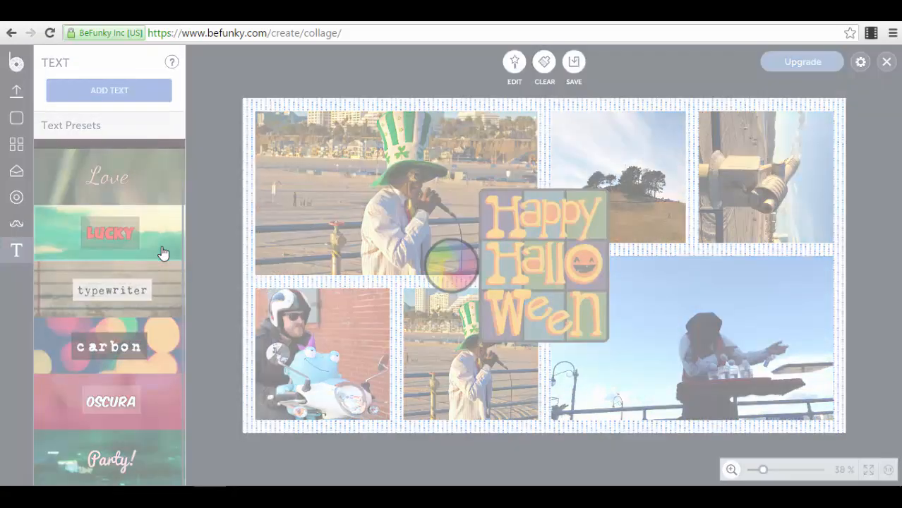
left_click_drag(547, 277, 546, 394)
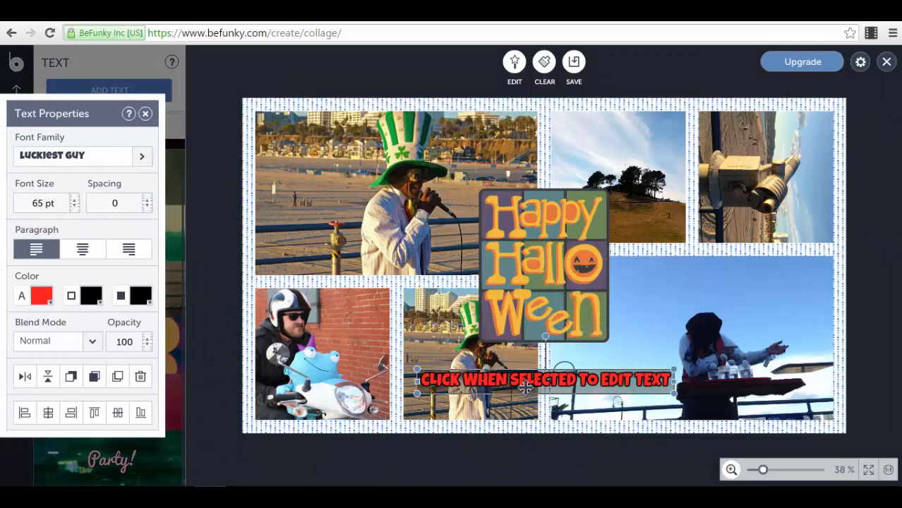
Step: Look at the available font families for the text, keep Luckiest Guy, and set the font size to 59 pt
left_click(80, 161)
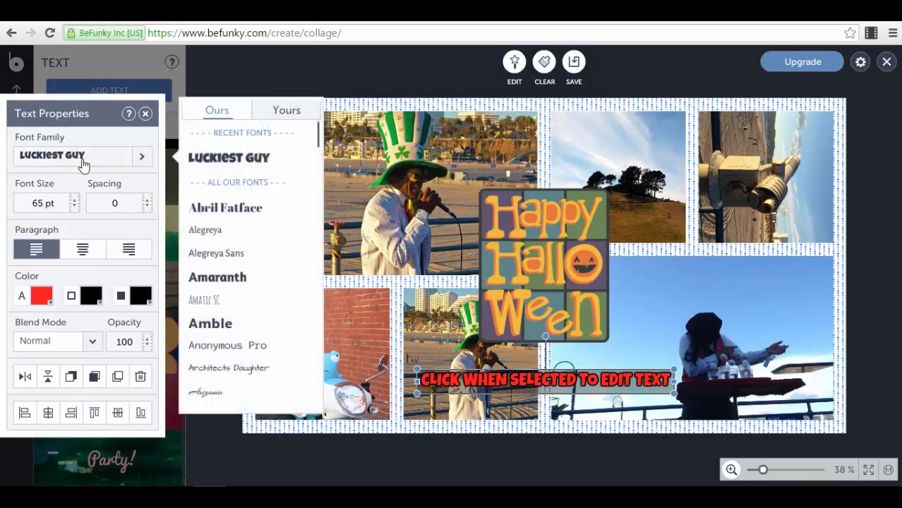
left_click(74, 206)
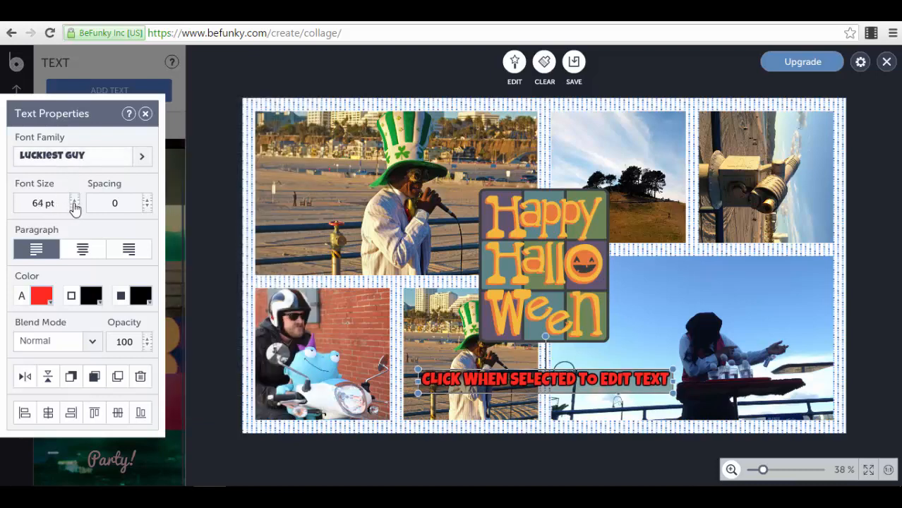
left_click(74, 206)
left_click(75, 207)
left_click(74, 206)
left_click(74, 206)
left_click(74, 206)
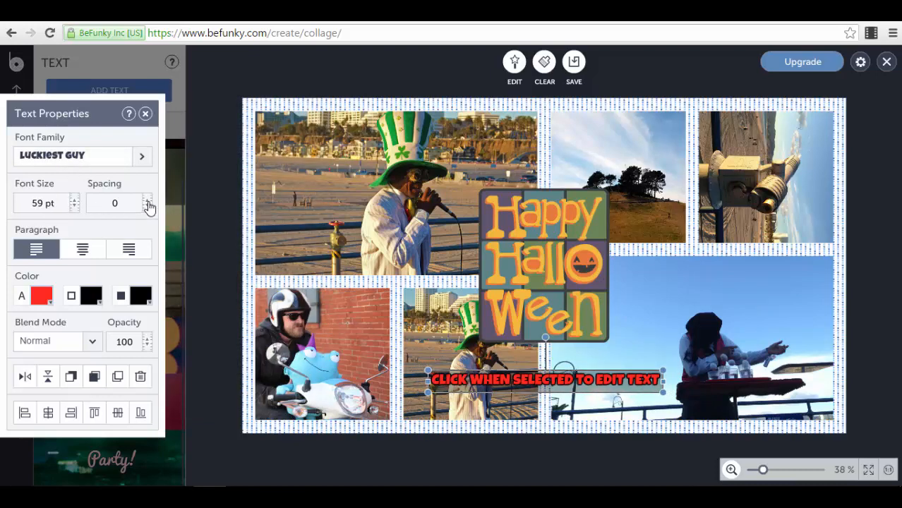
Step: Set the text's letter spacing to 3 and align its paragraph to the right
left_click(146, 202)
left_click(146, 202)
left_click(147, 201)
left_click(147, 201)
left_click(146, 206)
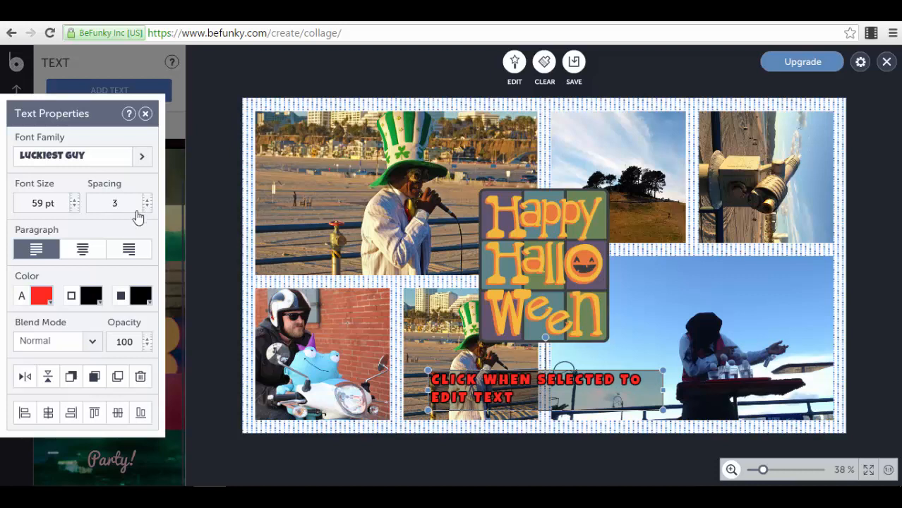
left_click(82, 251)
left_click(129, 249)
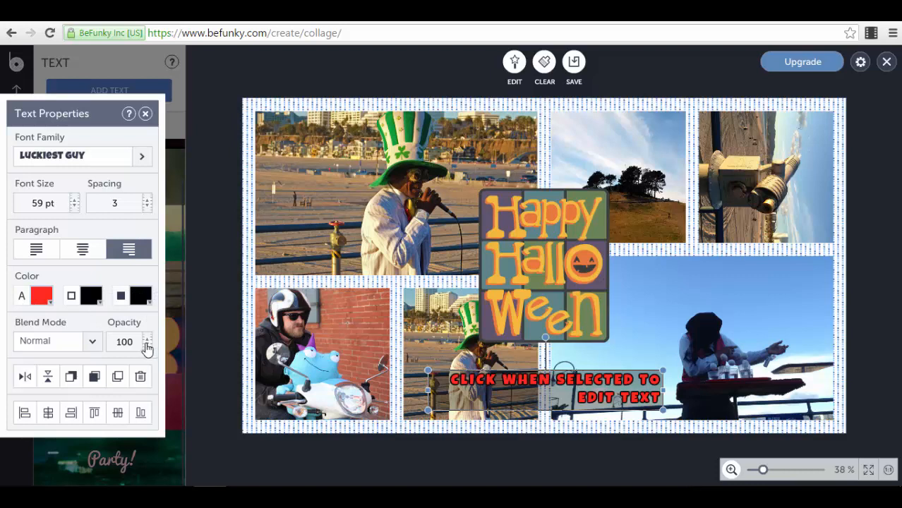
Step: Try the Darken blend mode on the text, settle on Hard Light, and close the text properties
left_click(89, 345)
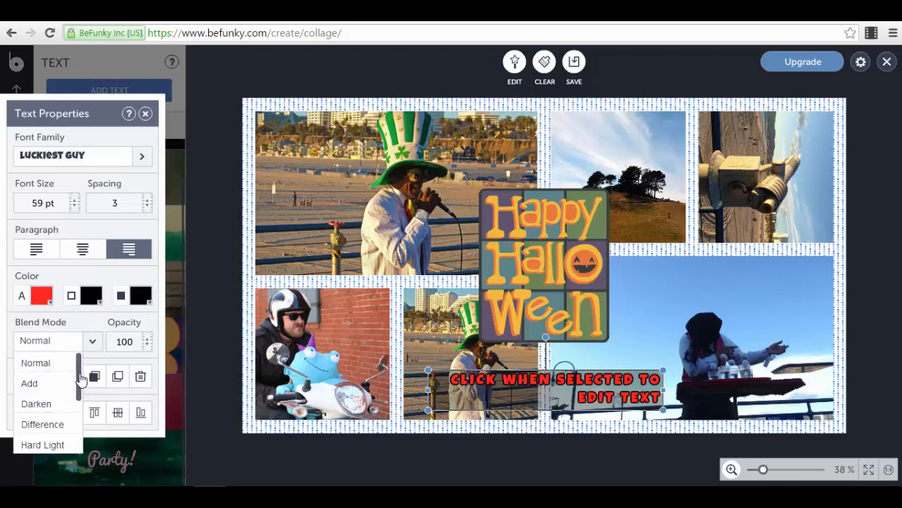
mouse_move(76, 370)
left_mouse_down()
mouse_move(76, 442)
mouse_move(76, 372)
left_mouse_up()
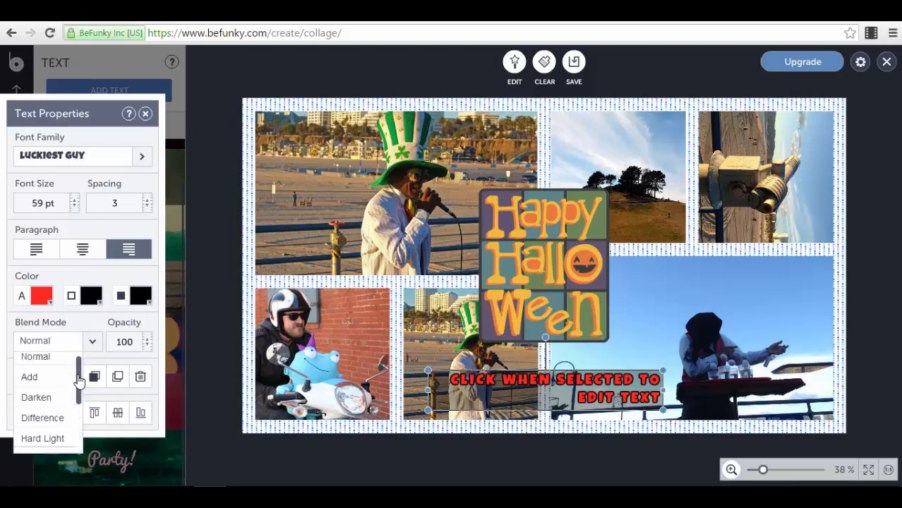
left_click(43, 404)
left_click(70, 343)
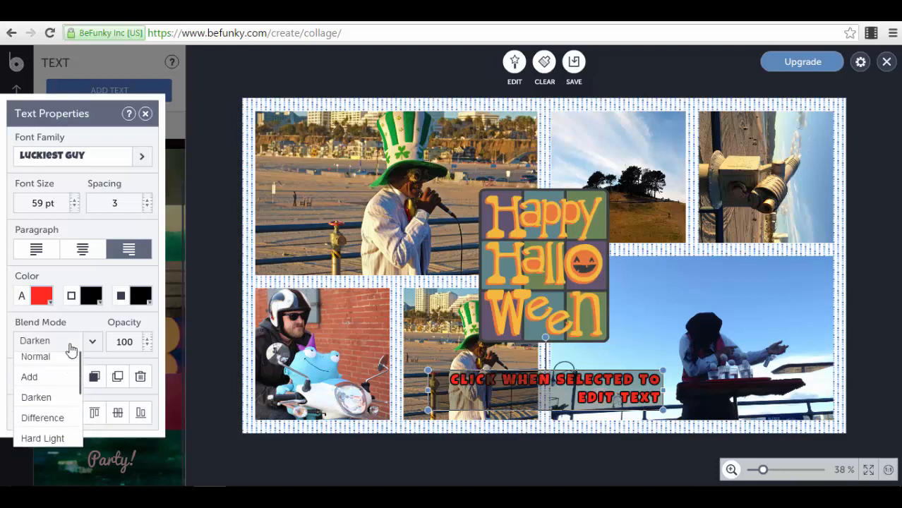
left_click(49, 443)
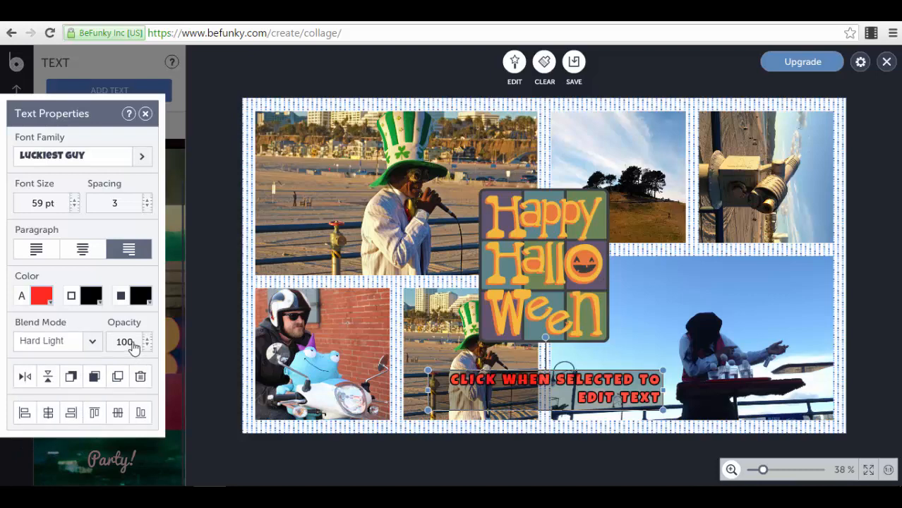
left_click(144, 113)
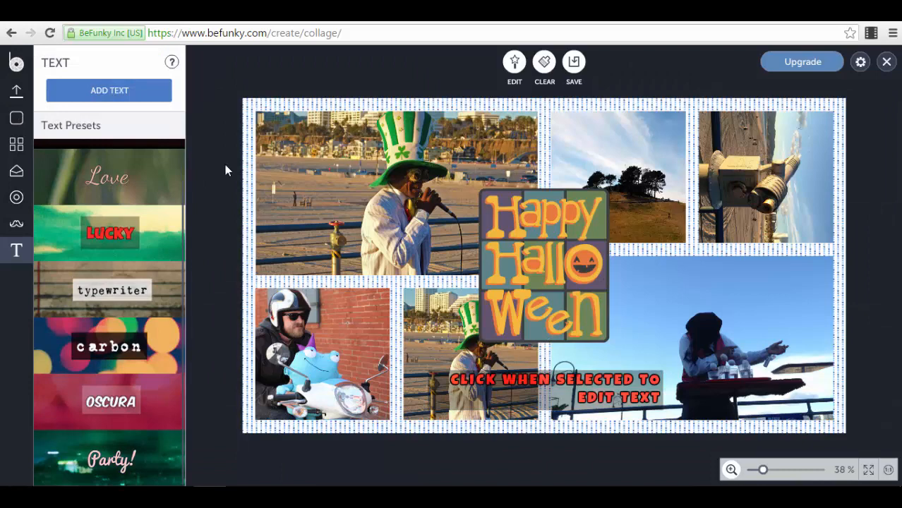